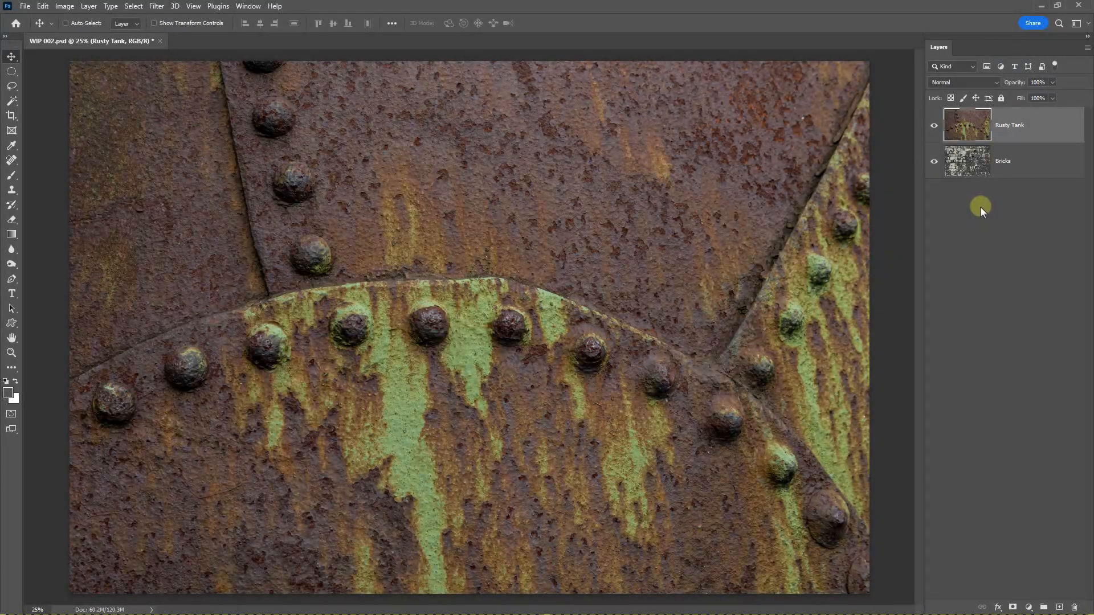
Step: Set the Rusty Tank layer's blend mode to Darken and move the rusty texture up over the upper bricks
left_click(993, 84)
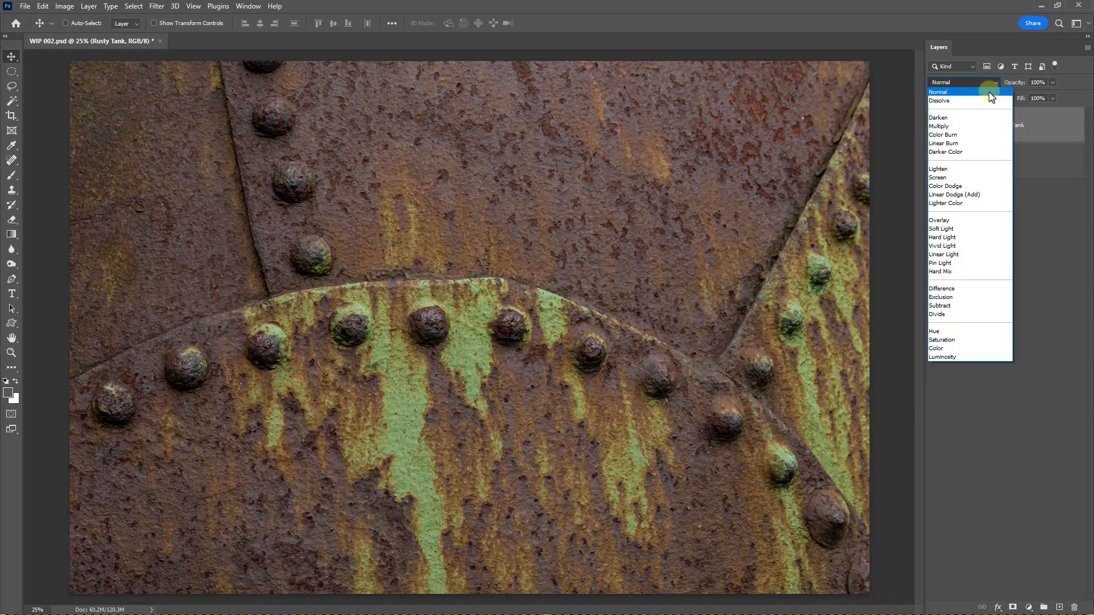
left_click(959, 119)
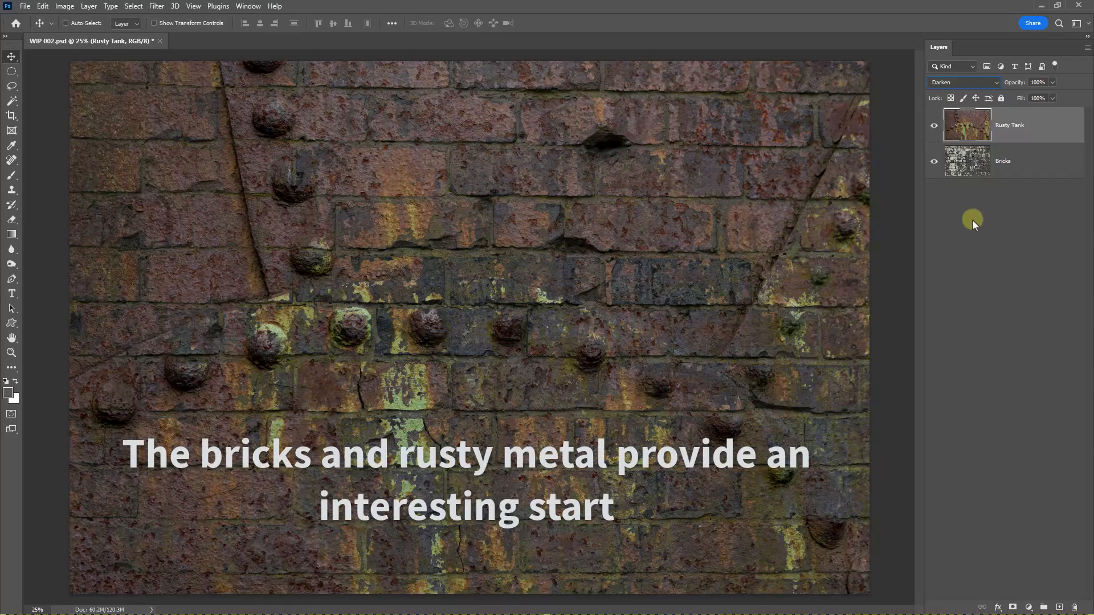
key("ctrl+j")
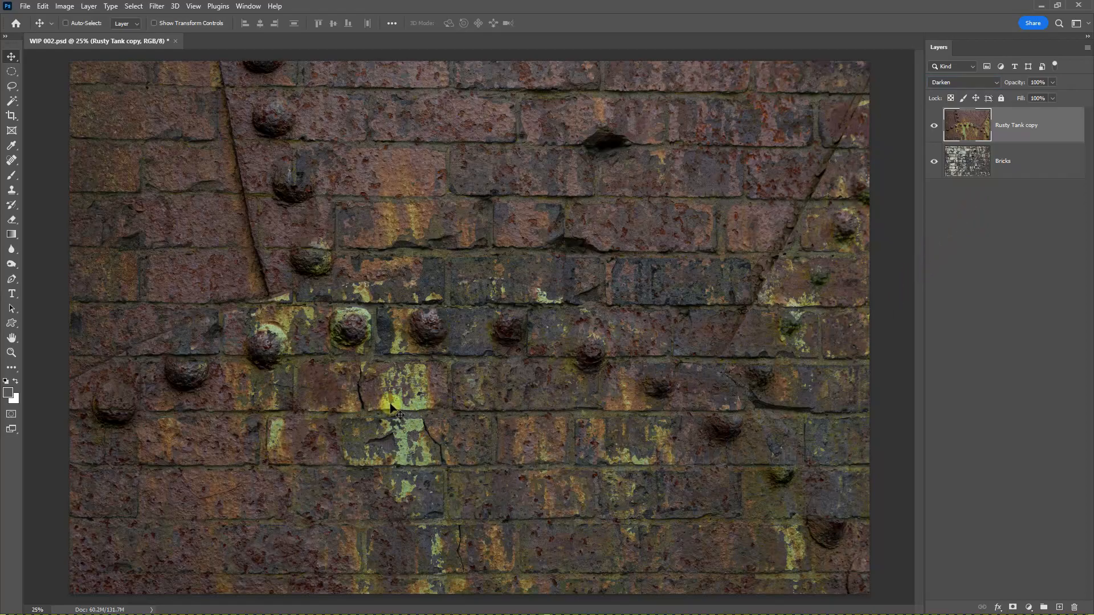
left_click_drag(453, 408, 450, 212)
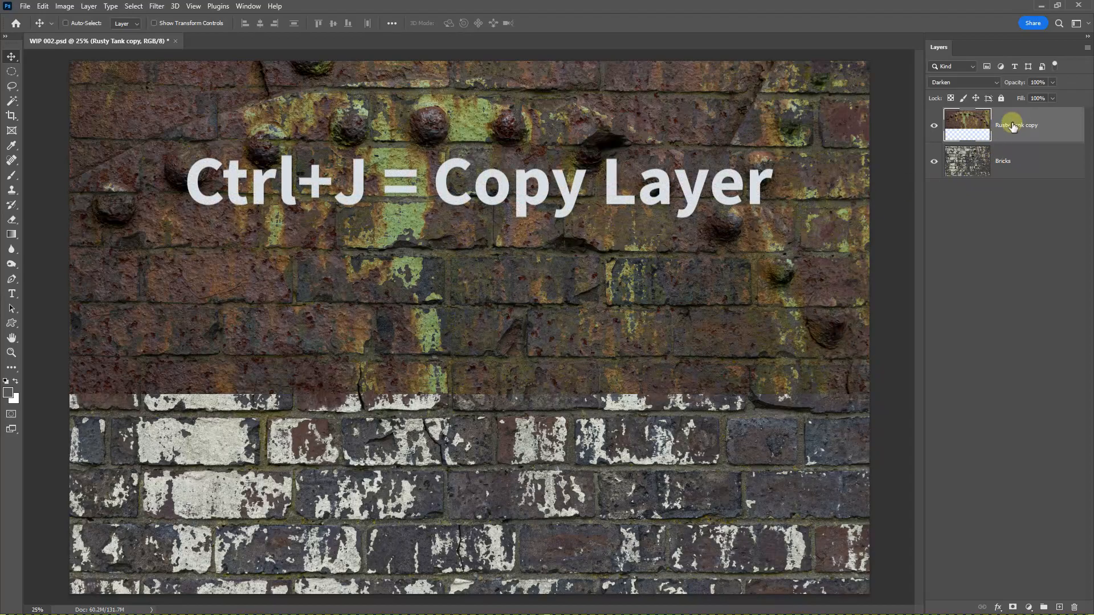
Step: Duplicate the Rusty Tank copy layer and flip the lower of the two copies vertically
key("ctrl+j")
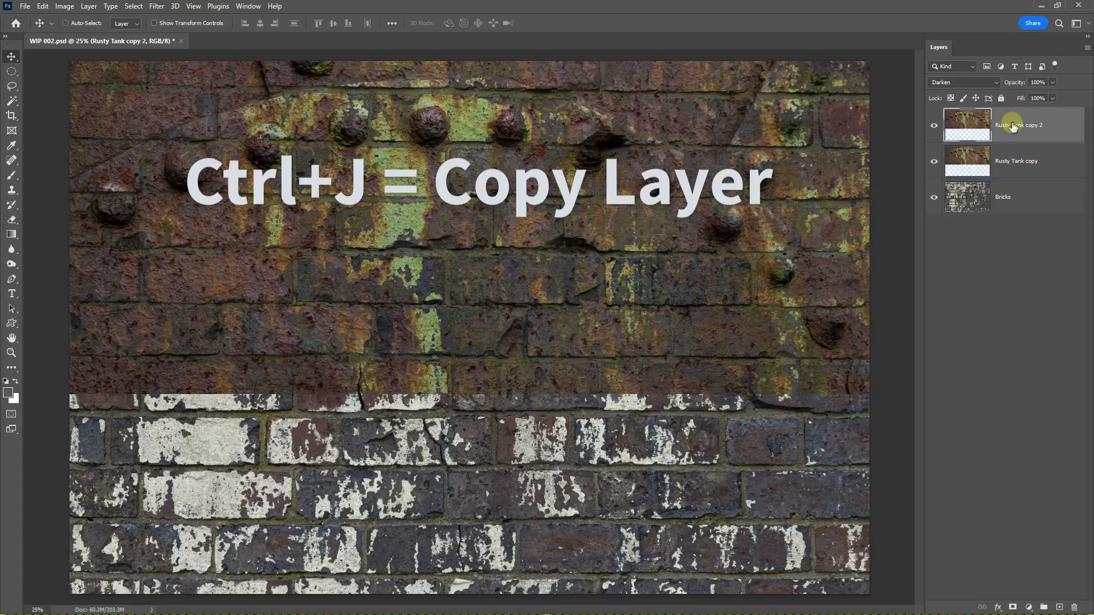
left_click(1006, 158)
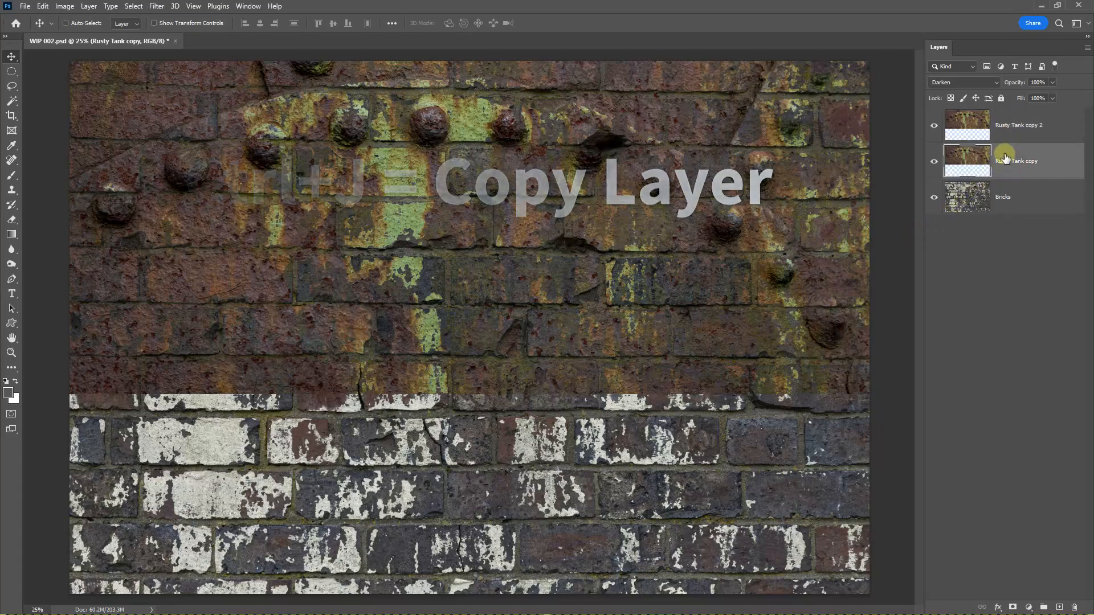
left_click(46, 6)
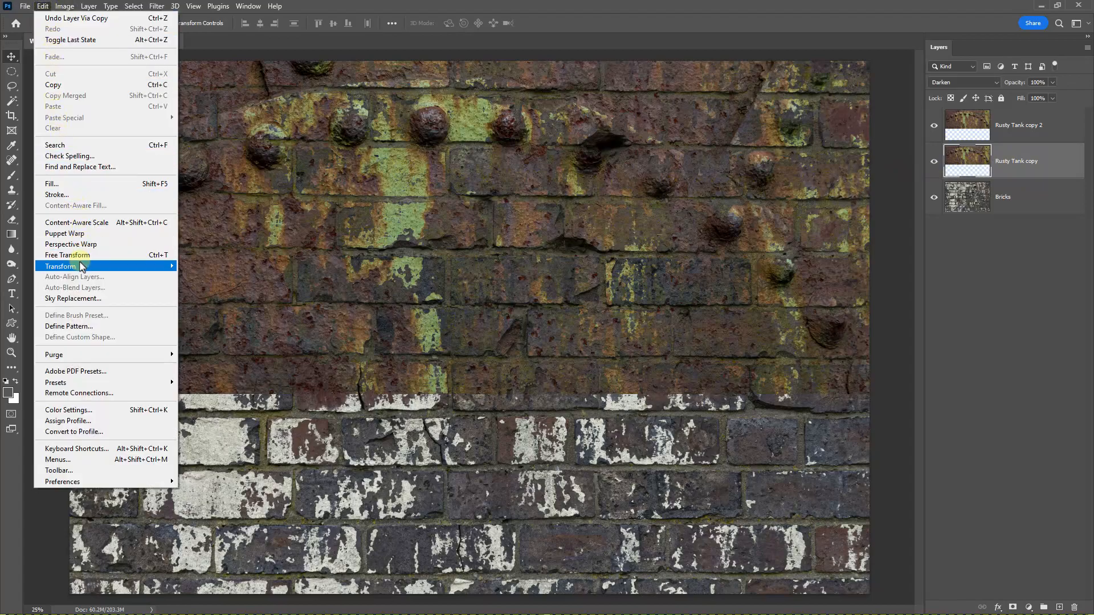
mouse_move(80, 267)
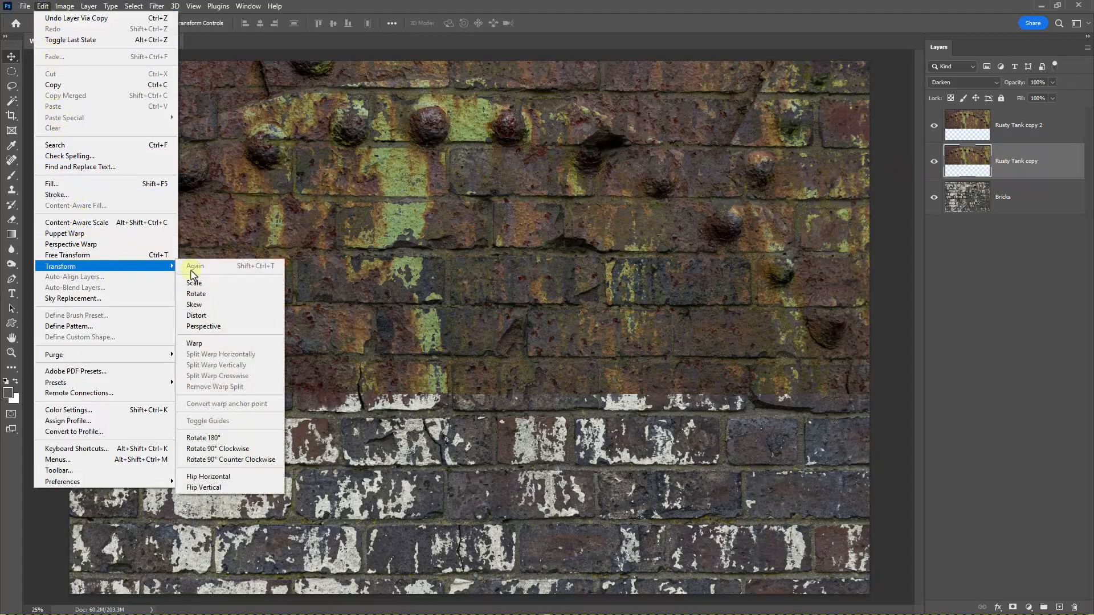
left_click(225, 478)
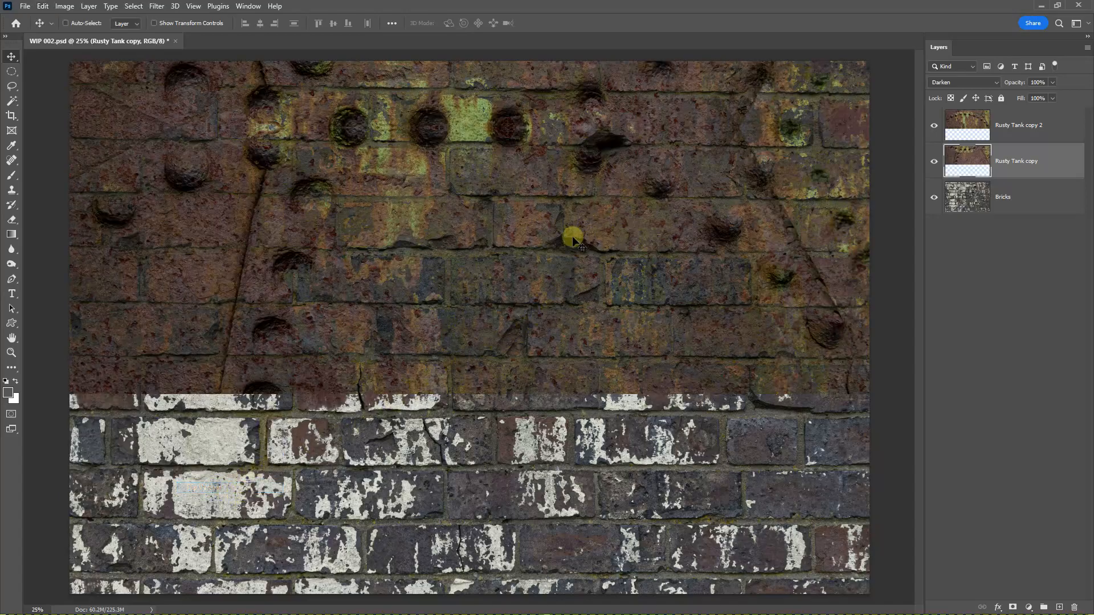
Step: Move the flipped rust copy down to cover the lower bricks and save the document
mouse_move(517, 244)
left_mouse_down()
mouse_move(503, 566)
mouse_move(528, 392)
mouse_move(532, 475)
left_mouse_up()
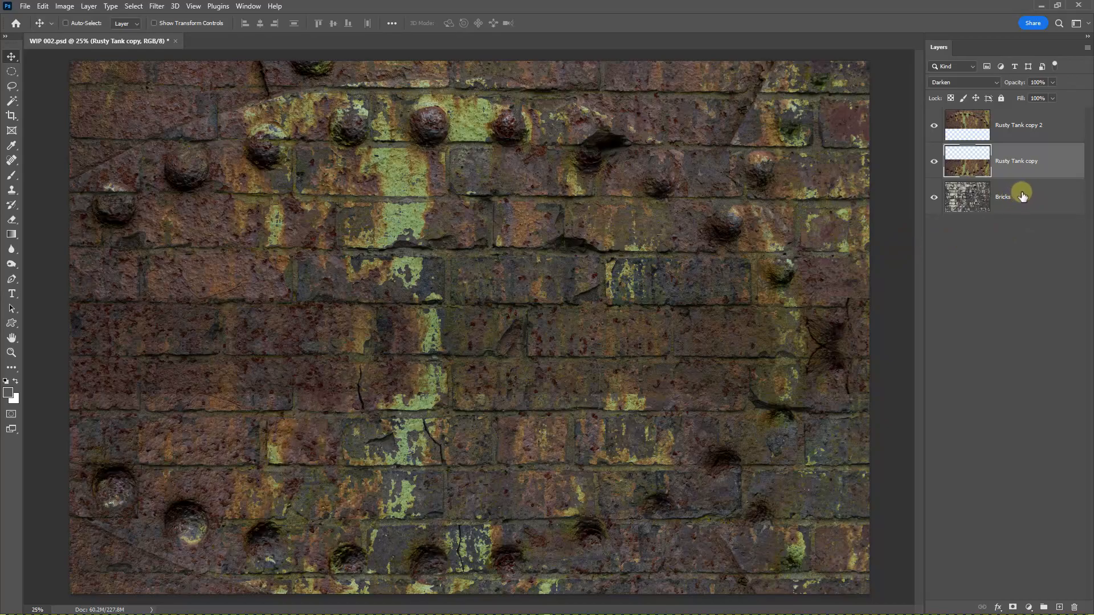
key("ctrl+s")
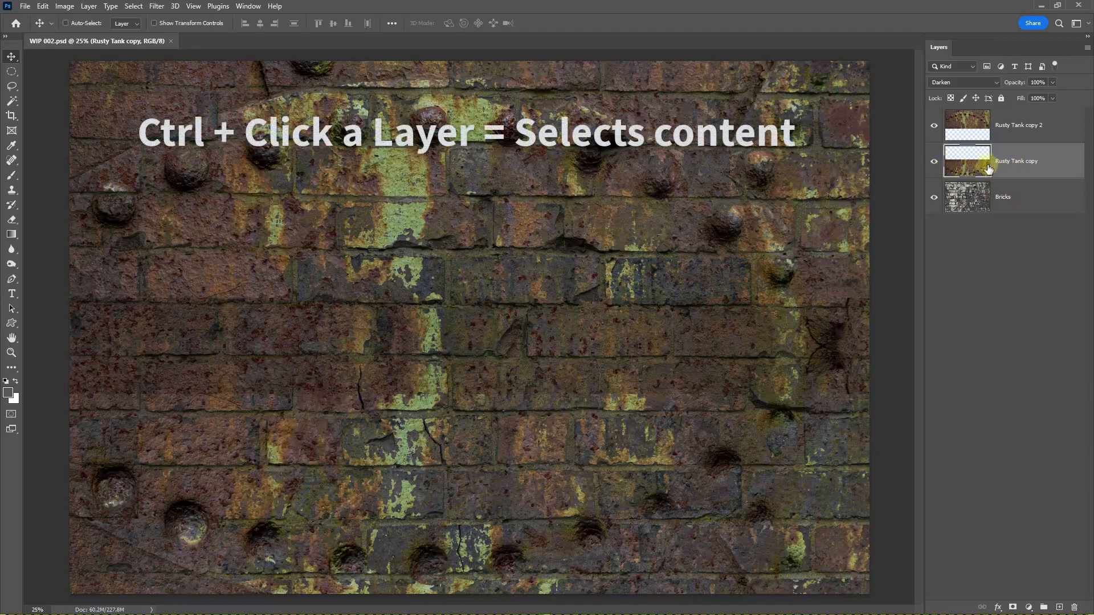
Step: Load the content of Rusty Tank copy 2 as a selection and cut the overlapping area out of the Rusty Tank copy layer
left_click(969, 129)
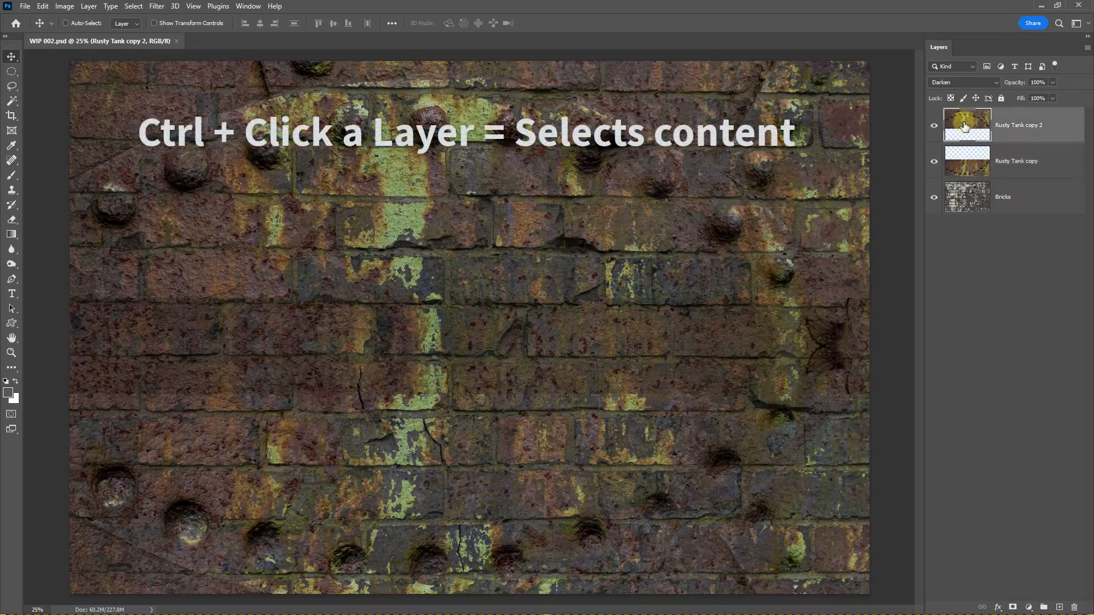
key("ctrl")
left_click(961, 127, "ctrl")
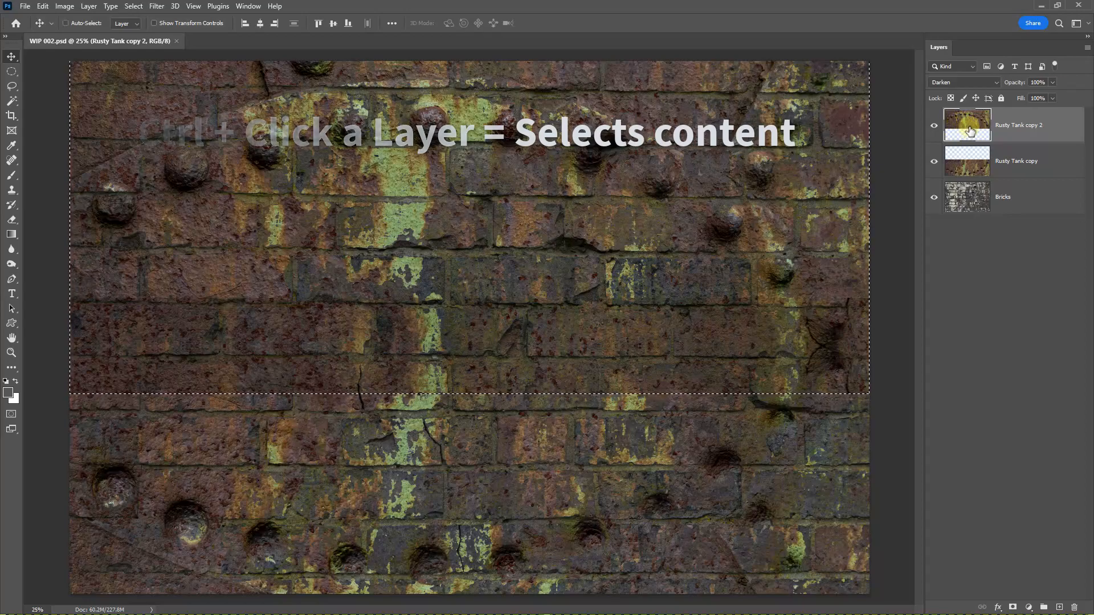
left_click(934, 125)
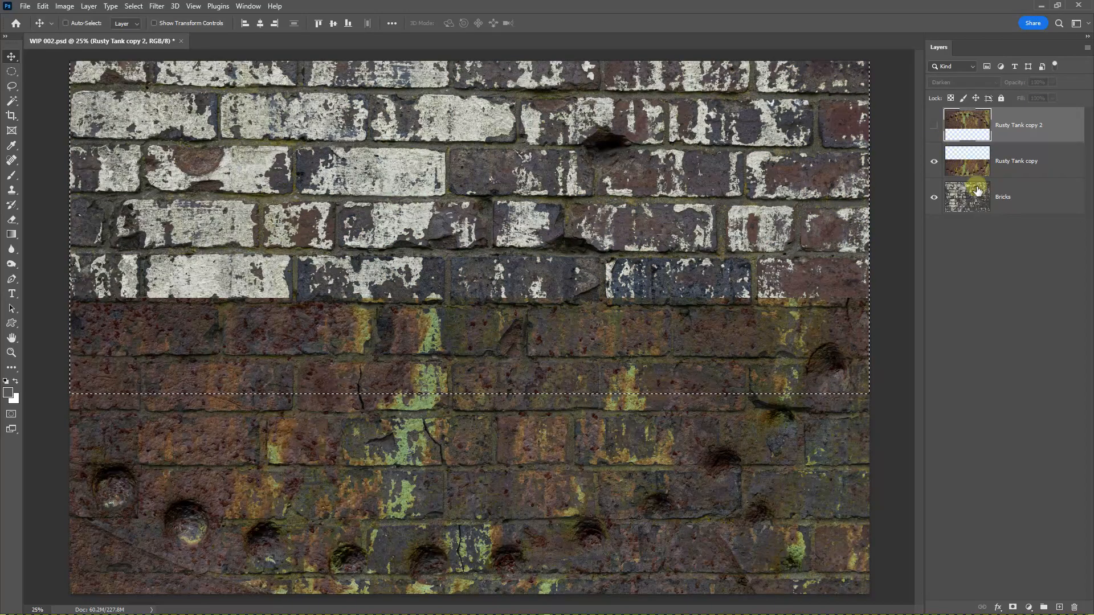
left_click(1004, 166)
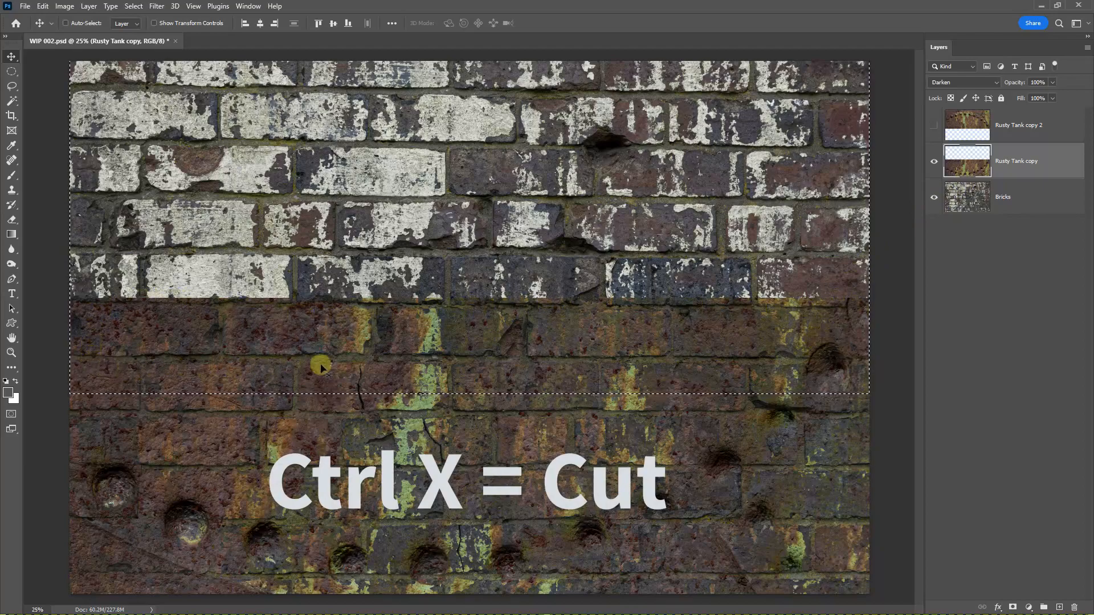
key("ctrl+x")
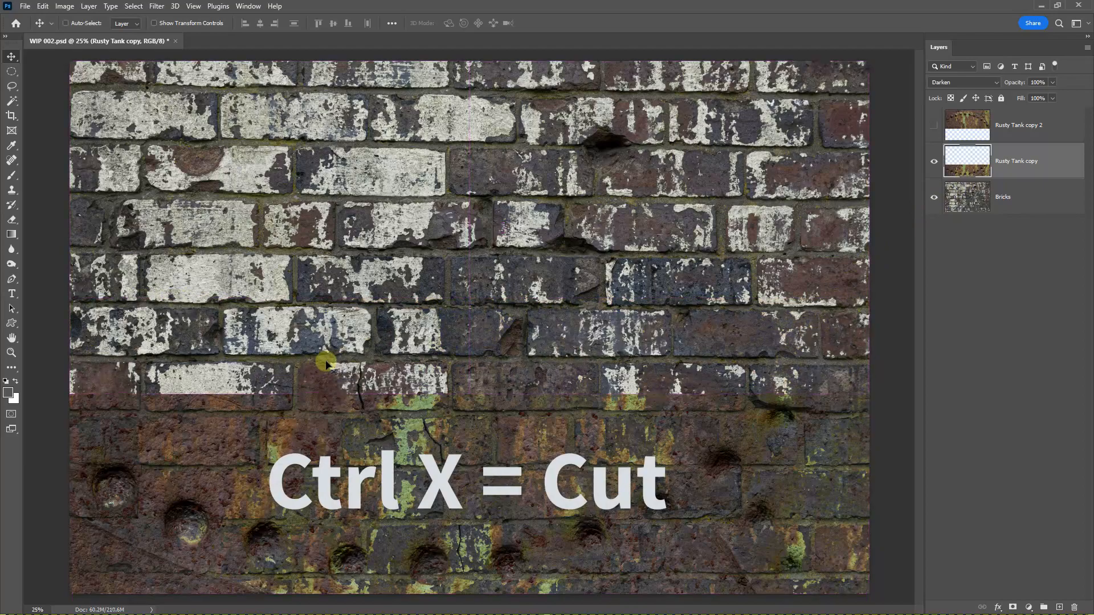
left_click(934, 125)
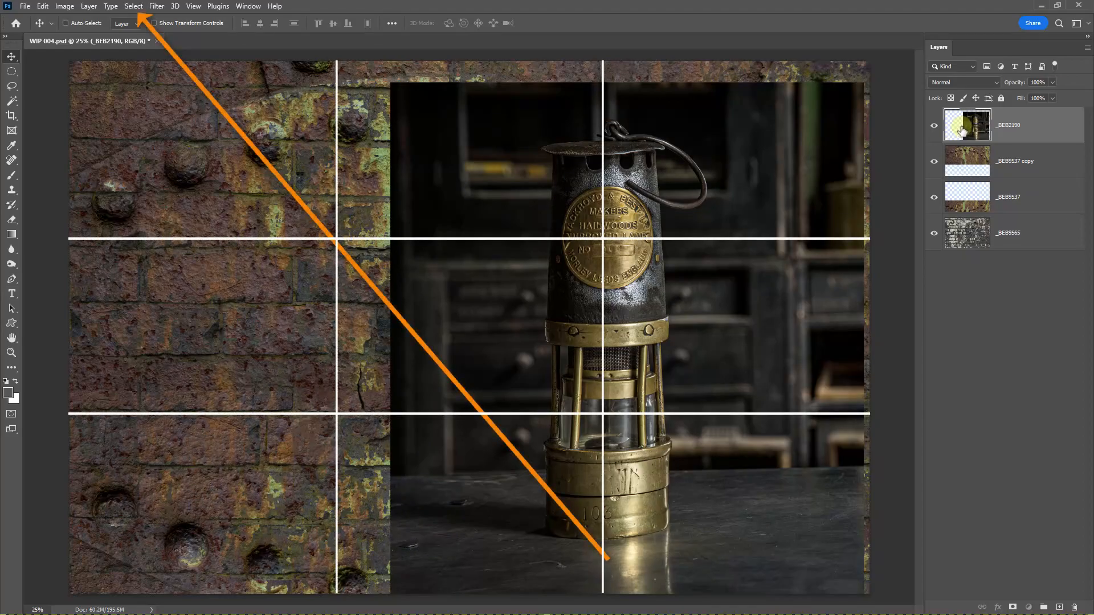
Step: Select the miner's lamp with the Subject selection and add a layer mask that isolates it
left_click(133, 7)
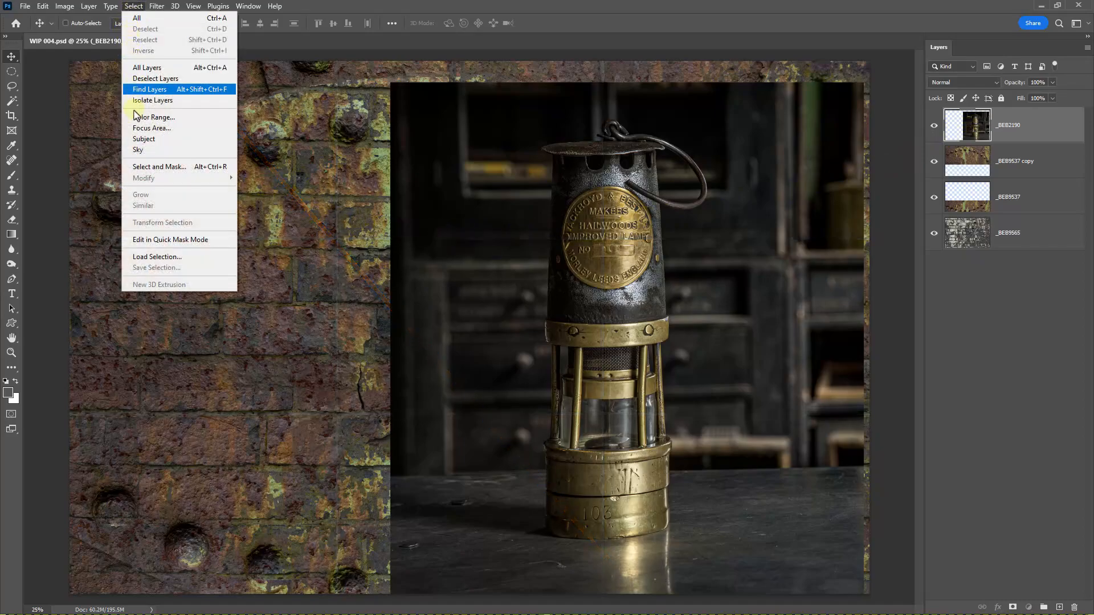
left_click(140, 139)
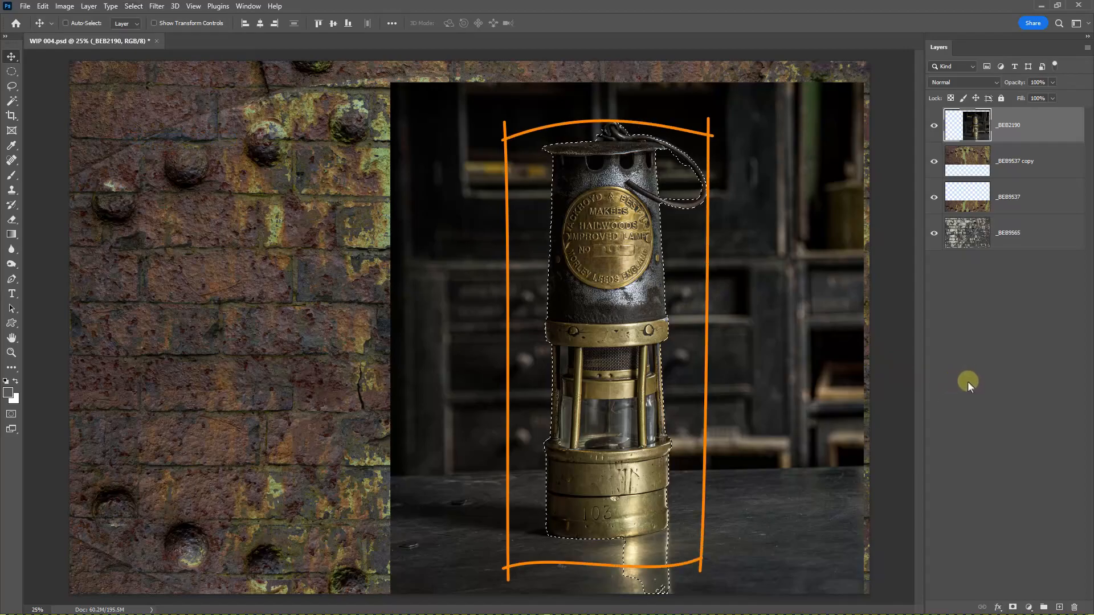
left_click(1012, 608)
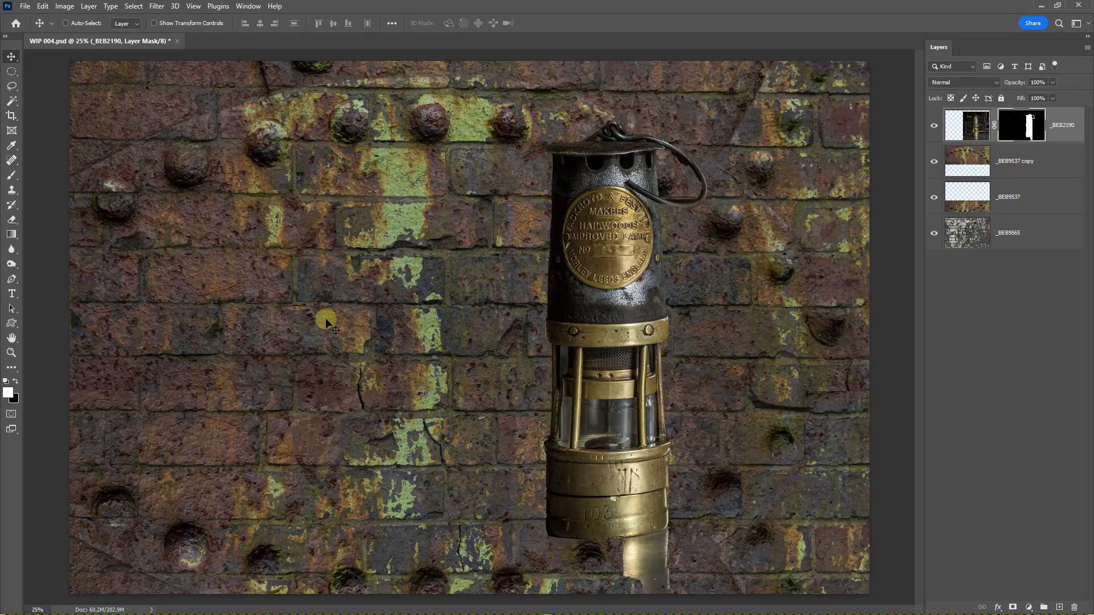
Step: Paint black on the lamp's layer mask with the Brush at 14% flow to hide the reflection below its base
left_click(15, 381)
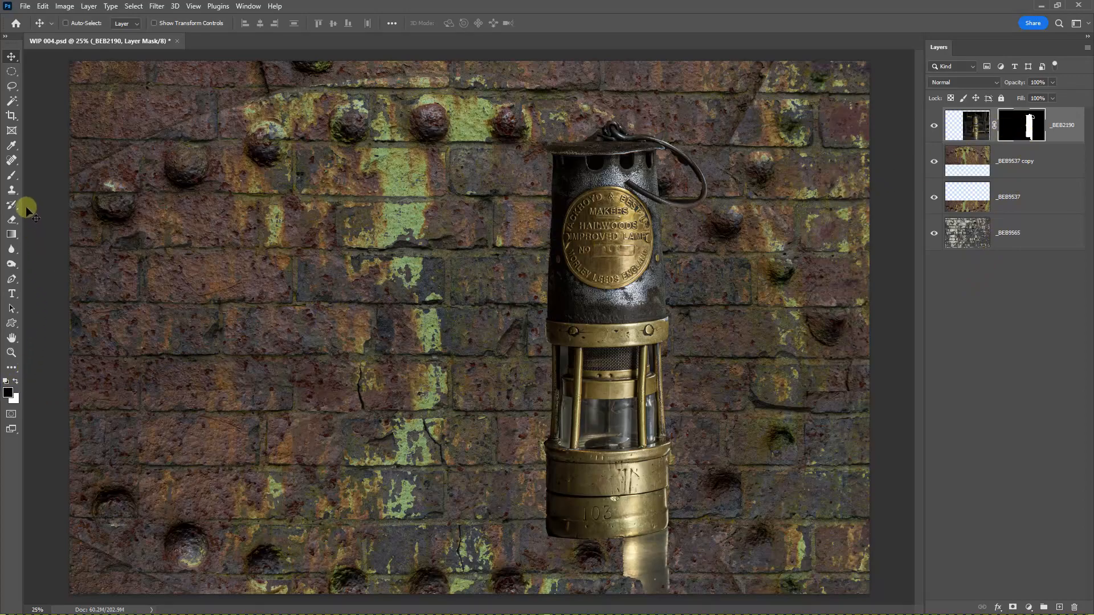
right_click(12, 176)
left_click(52, 177)
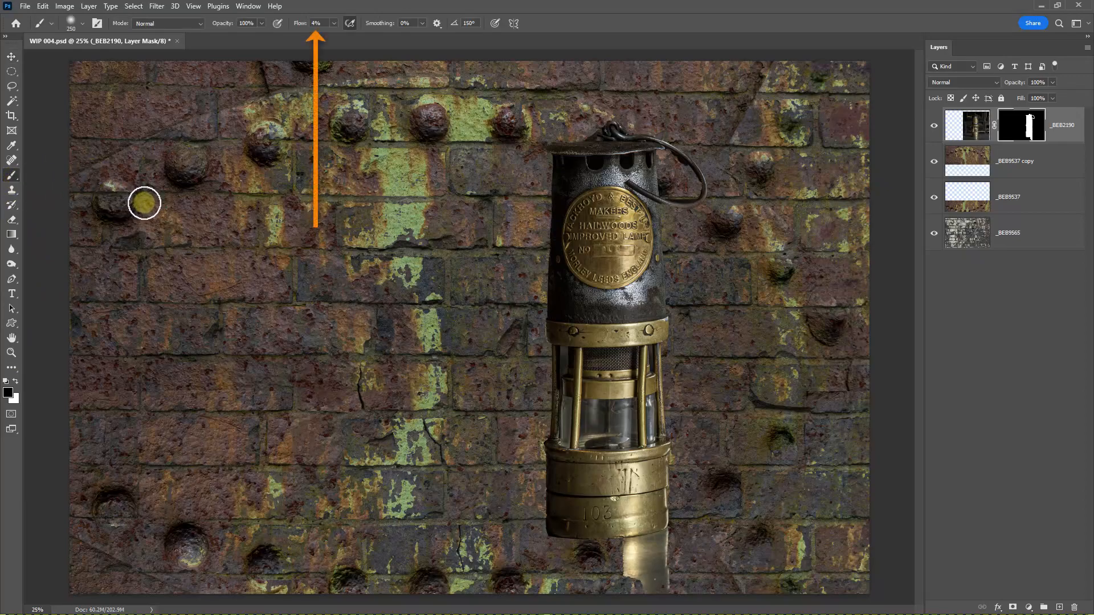
left_click(333, 24)
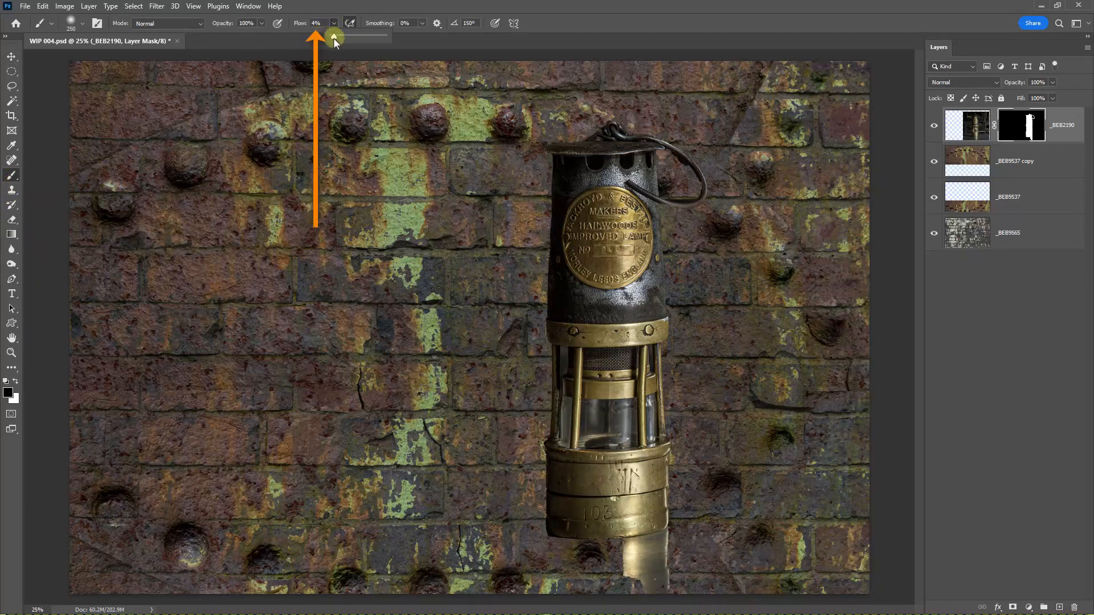
left_click_drag(341, 38, 337, 39)
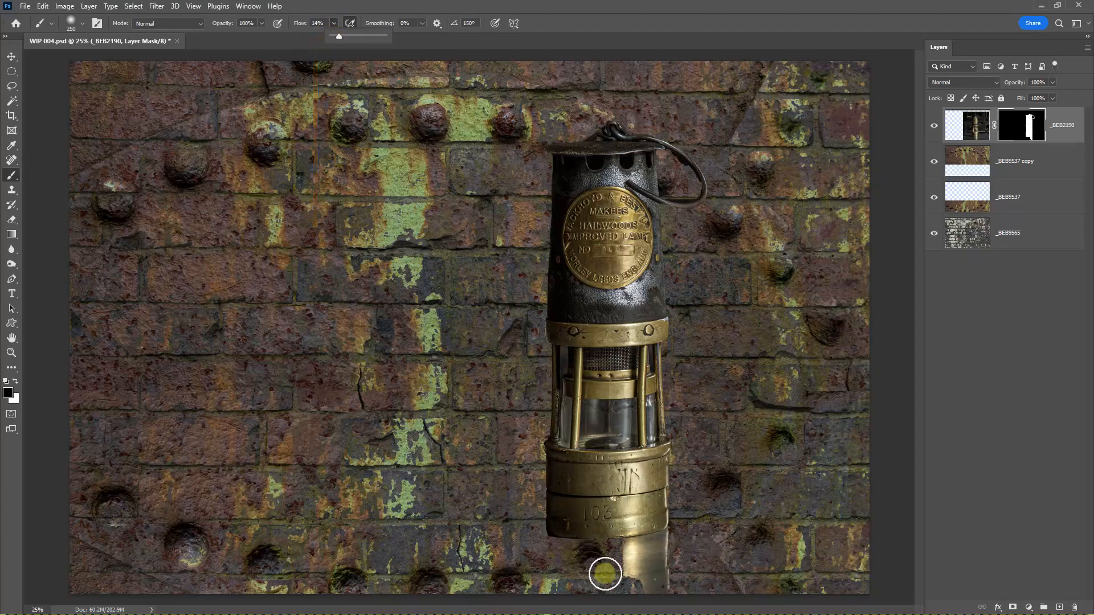
mouse_move(604, 575)
left_mouse_down()
mouse_move(708, 575)
mouse_move(688, 551)
mouse_move(632, 549)
mouse_move(617, 551)
mouse_move(698, 547)
mouse_move(712, 548)
mouse_move(670, 555)
mouse_move(736, 578)
left_mouse_up()
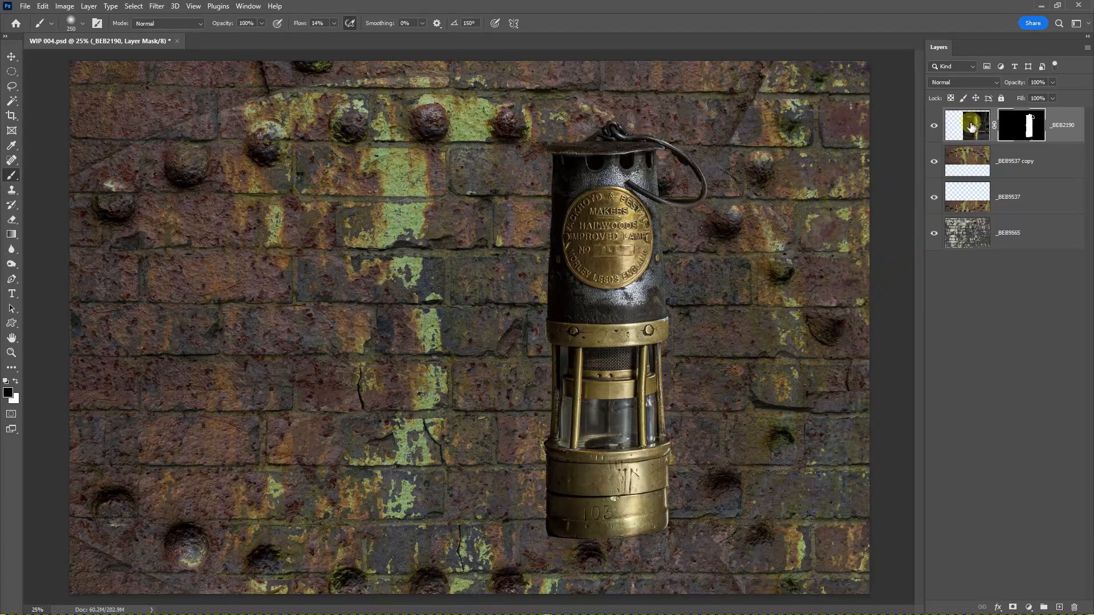
Step: Set the lamp layer's blend mode to Darken and add a duplicate above it in Normal mode
left_click(996, 81)
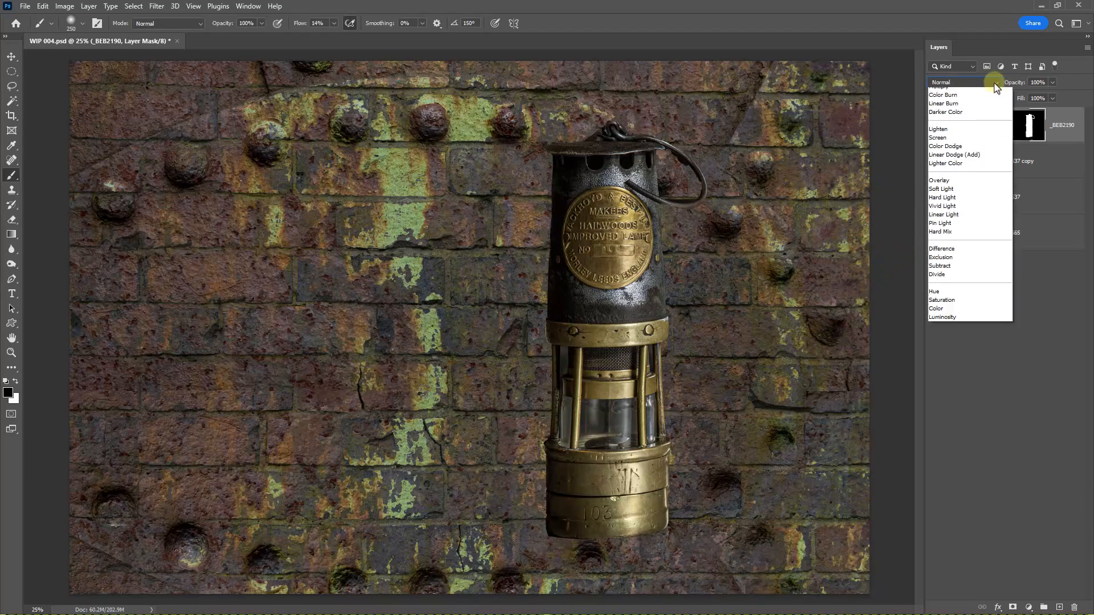
left_click(955, 116)
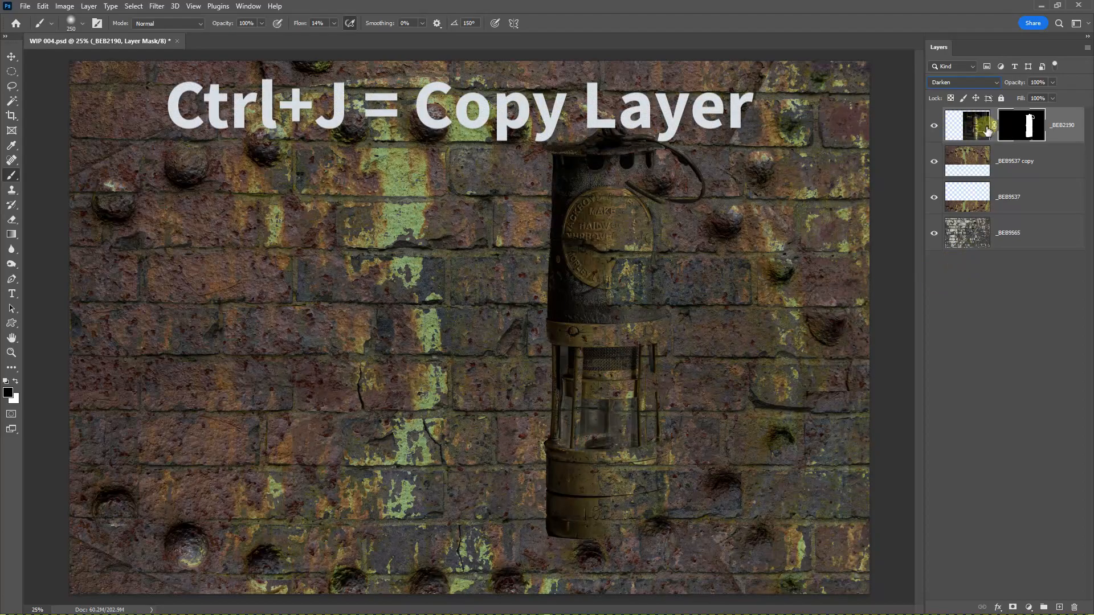
key("ctrl+j")
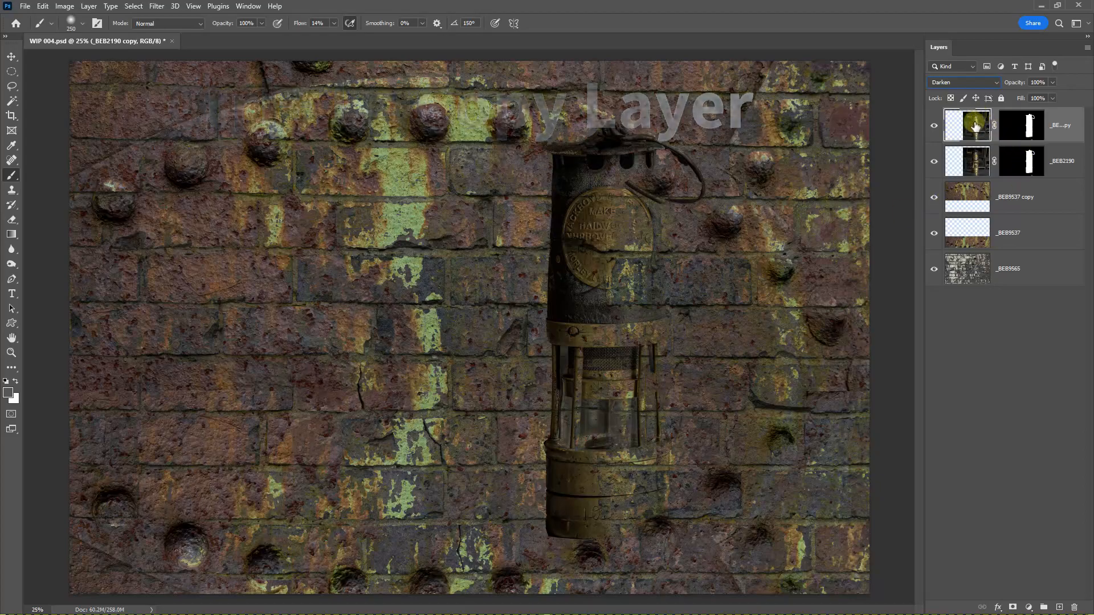
left_click(994, 84)
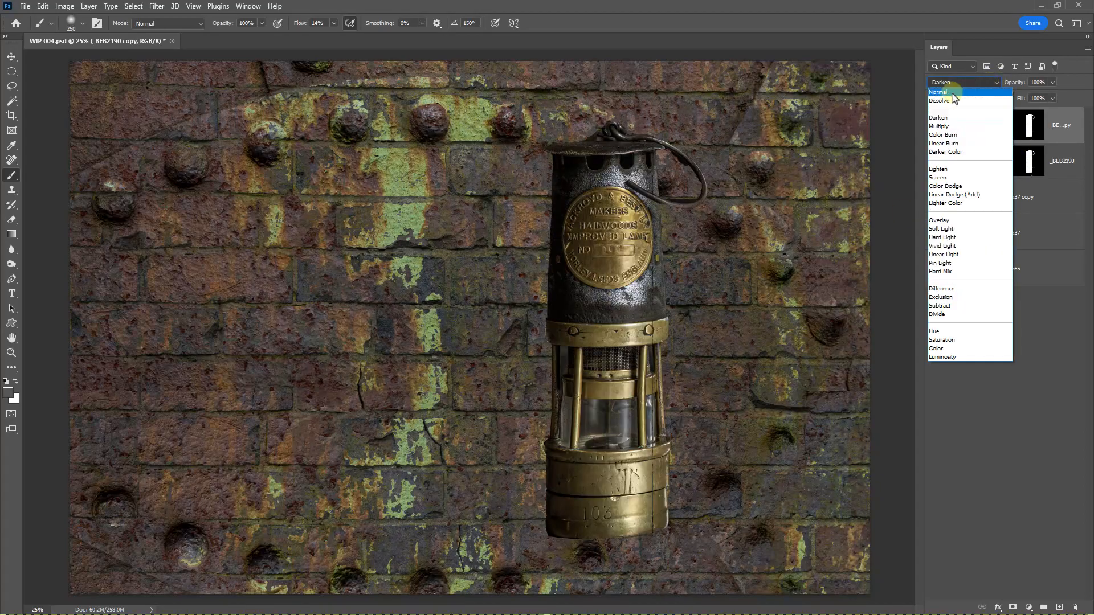
left_click(954, 93)
Step: Fill the upper lamp copy's mask with black and paint white over the lamp body with a 300-pixel brush to restore parts of it
left_click(1021, 128)
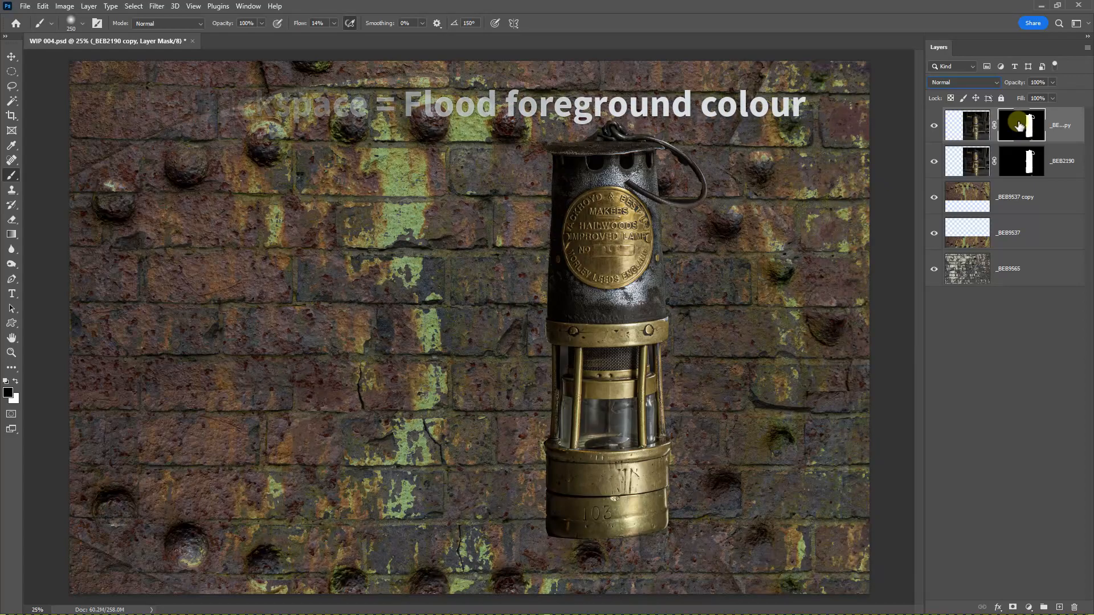
key("alt+BackSpace")
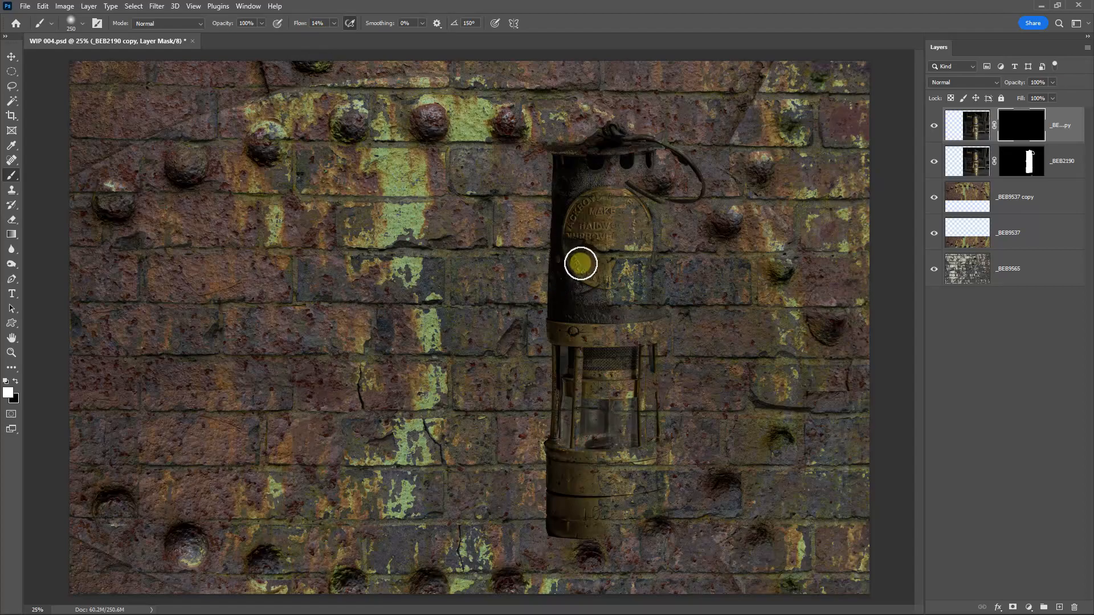
key("bracketleft")
key("bracketright")
key("bracketright")
mouse_move(566, 277)
left_mouse_down()
mouse_move(595, 301)
mouse_move(590, 368)
mouse_move(582, 181)
mouse_move(566, 228)
mouse_move(581, 294)
mouse_move(595, 189)
mouse_move(612, 322)
mouse_move(641, 178)
mouse_move(643, 270)
mouse_move(659, 295)
mouse_move(663, 166)
mouse_move(635, 259)
mouse_move(645, 428)
mouse_move(655, 371)
mouse_move(652, 456)
mouse_move(621, 522)
mouse_move(584, 541)
mouse_move(566, 491)
mouse_move(611, 485)
mouse_move(610, 531)
mouse_move(605, 470)
left_mouse_up()
mouse_move(619, 234)
left_mouse_down()
mouse_move(595, 268)
mouse_move(617, 269)
mouse_move(639, 220)
mouse_move(581, 254)
left_mouse_up()
mouse_move(642, 416)
left_mouse_down()
mouse_move(644, 463)
mouse_move(617, 464)
mouse_move(611, 481)
left_mouse_up()
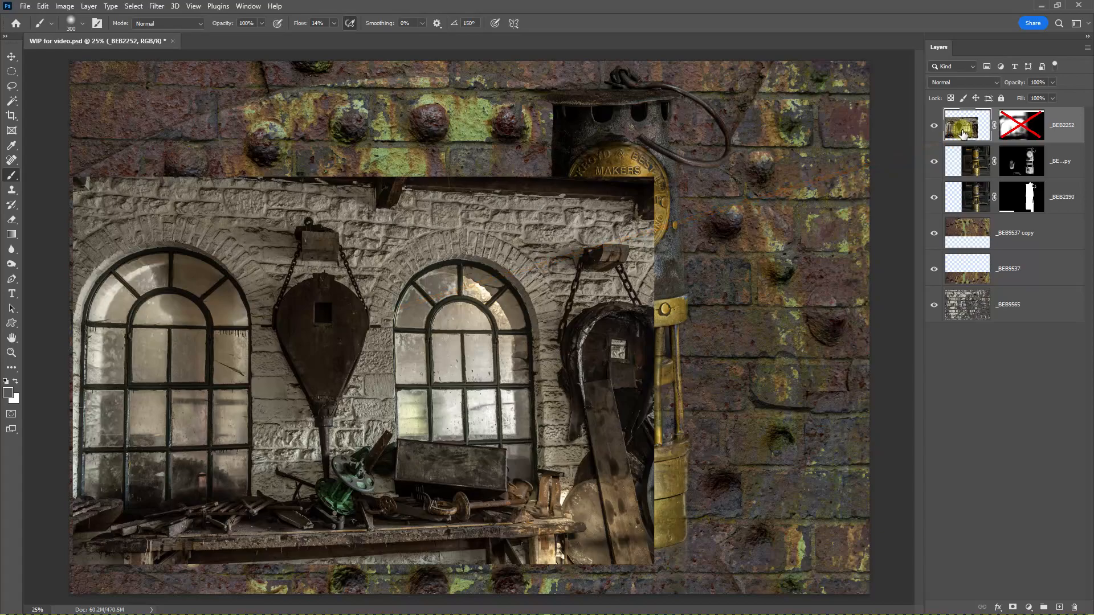
Step: Set the blend mode of the workshop windows layer _BEB2252 to Hard Light and enable its layer mask
left_click(996, 84)
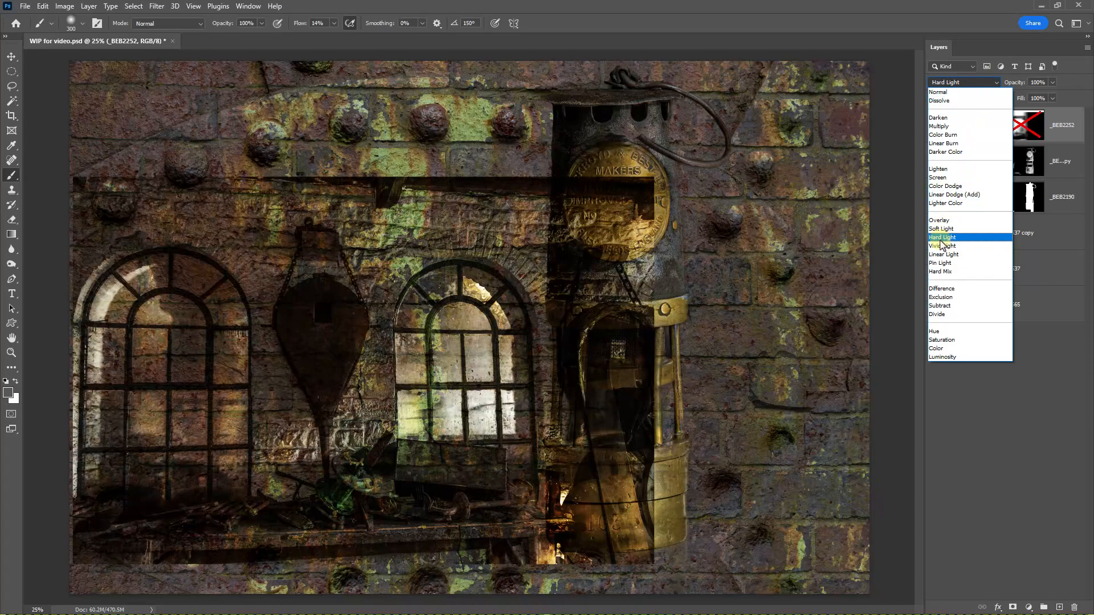
left_click(940, 238)
left_click(1018, 130)
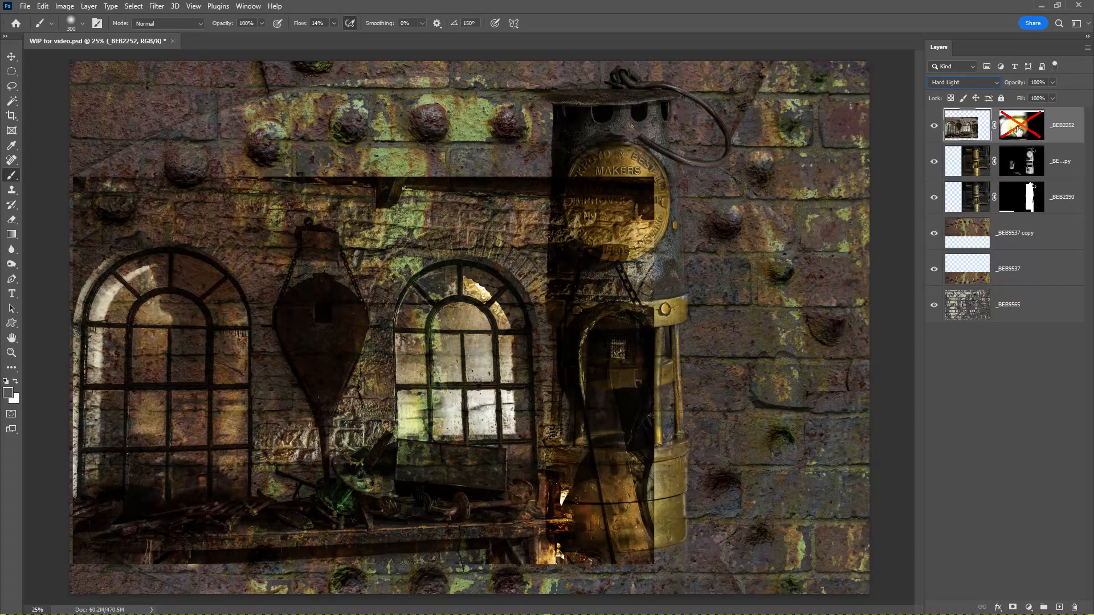
left_click(1019, 126)
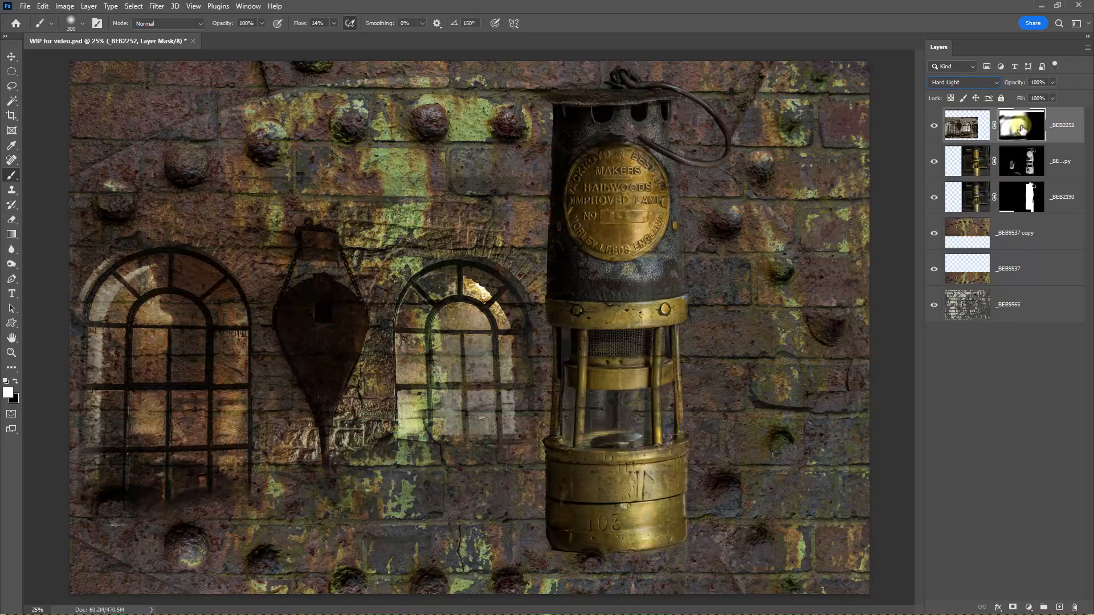